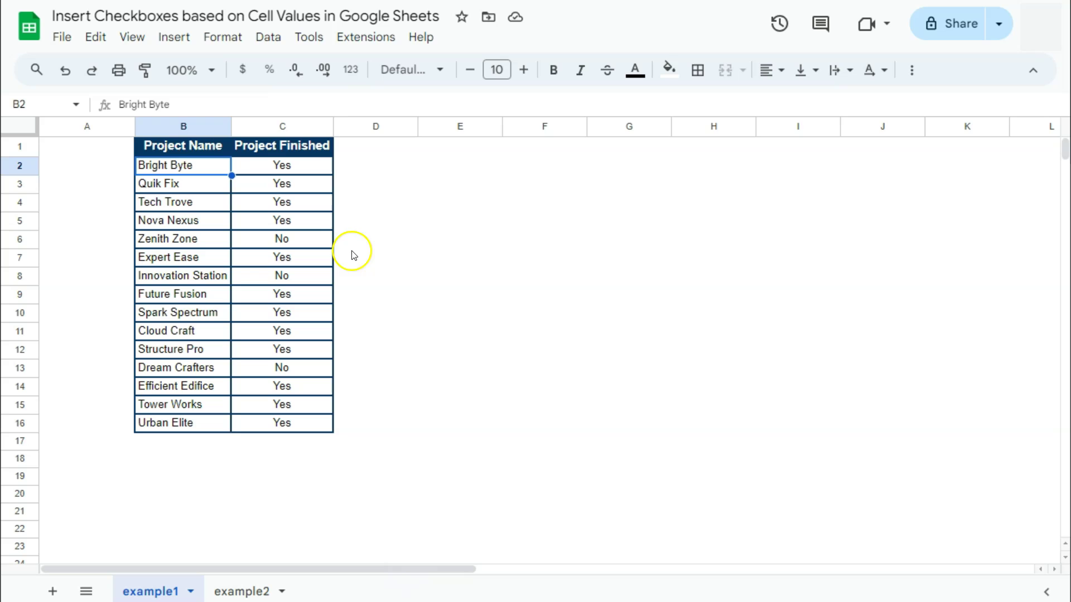
# Step: Select the Project Finished cells C2:C16 and bring up the Data menu
pyautogui.click(293, 172)
pyautogui.moveTo(293, 172); pyautogui.dragTo(294, 420)
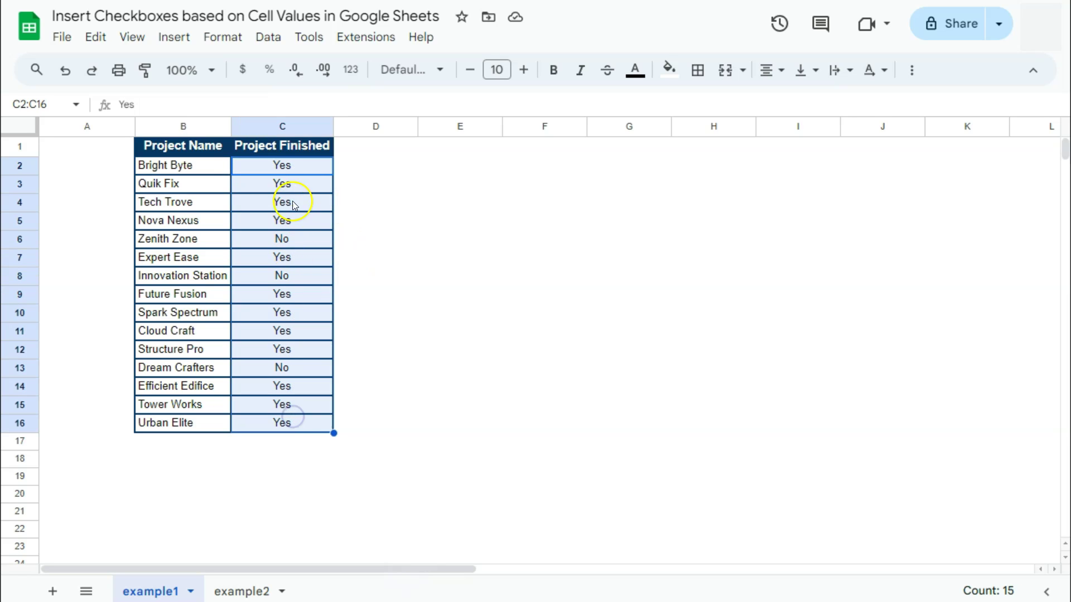
pyautogui.click(262, 38)
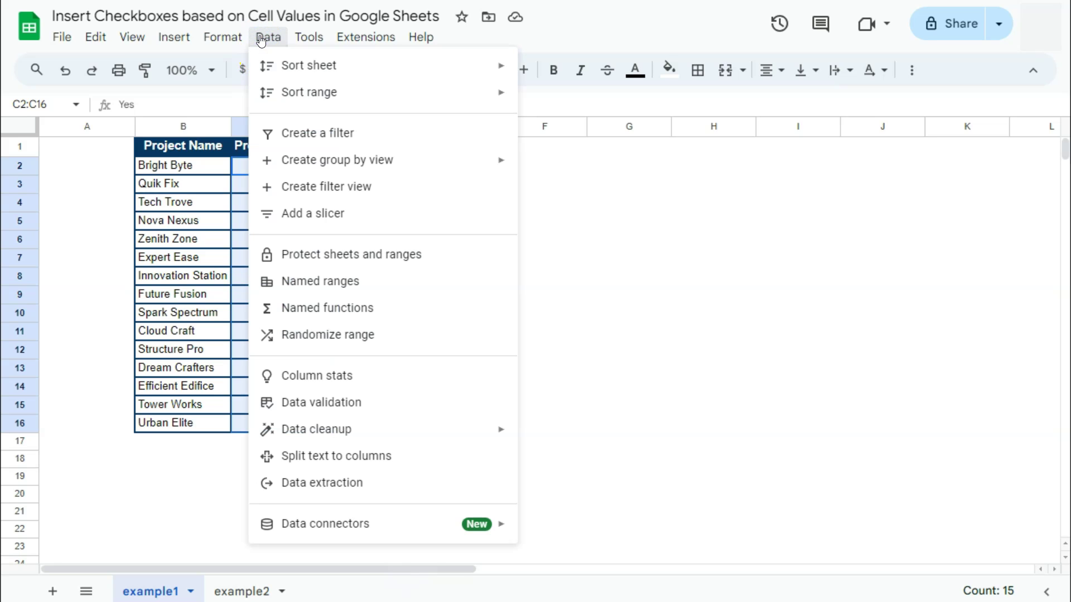
# Step: Add a No/Yes dropdown rule to C2:C16, setting Bright Byte to No and keeping C3 at Yes
pyautogui.click(306, 401)
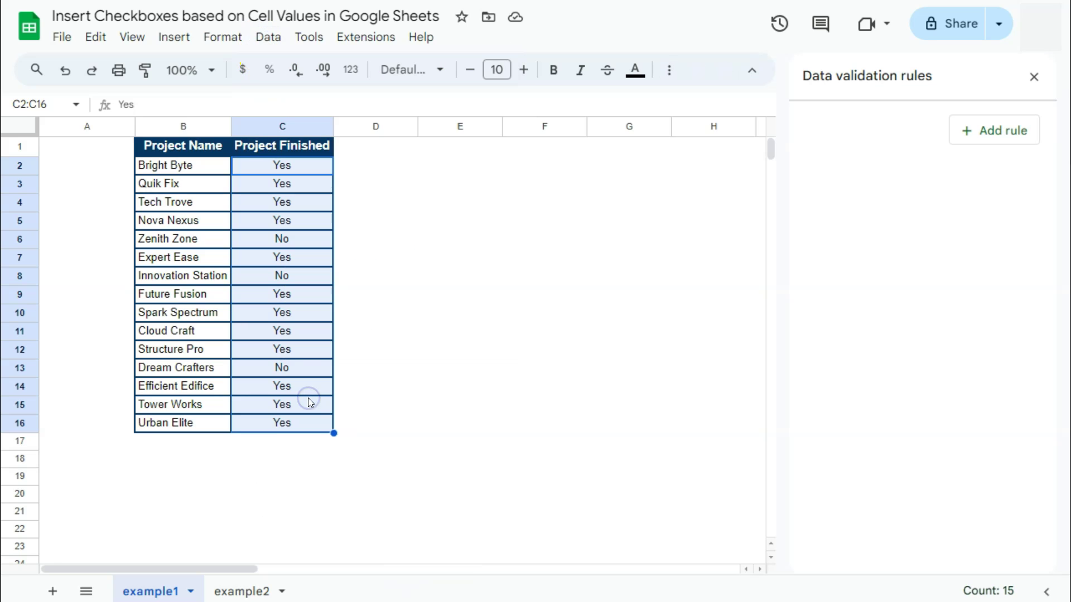
pyautogui.click(971, 128)
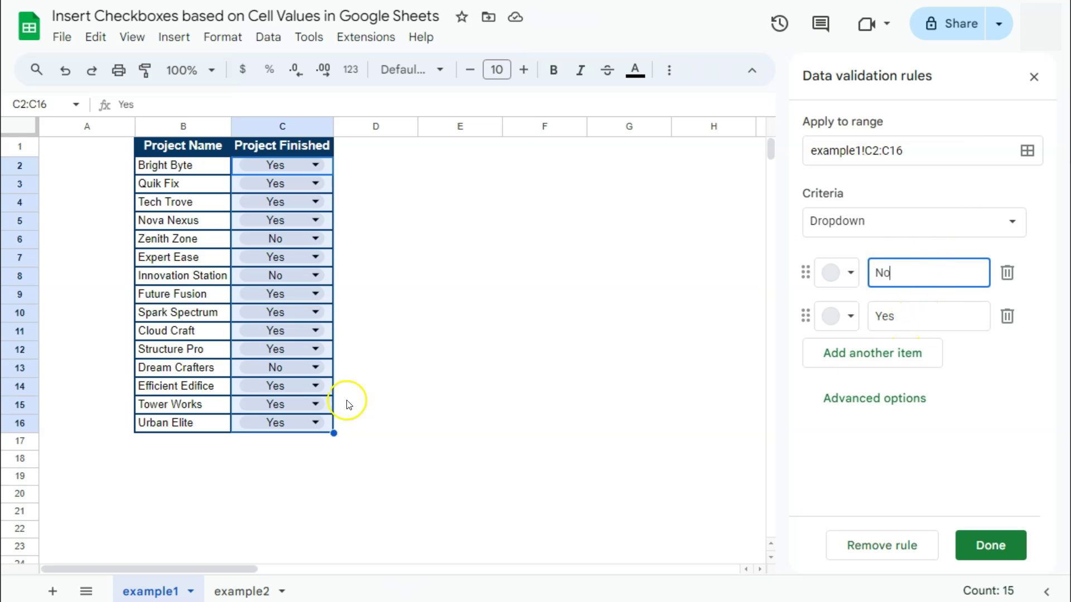
pyautogui.click(311, 166)
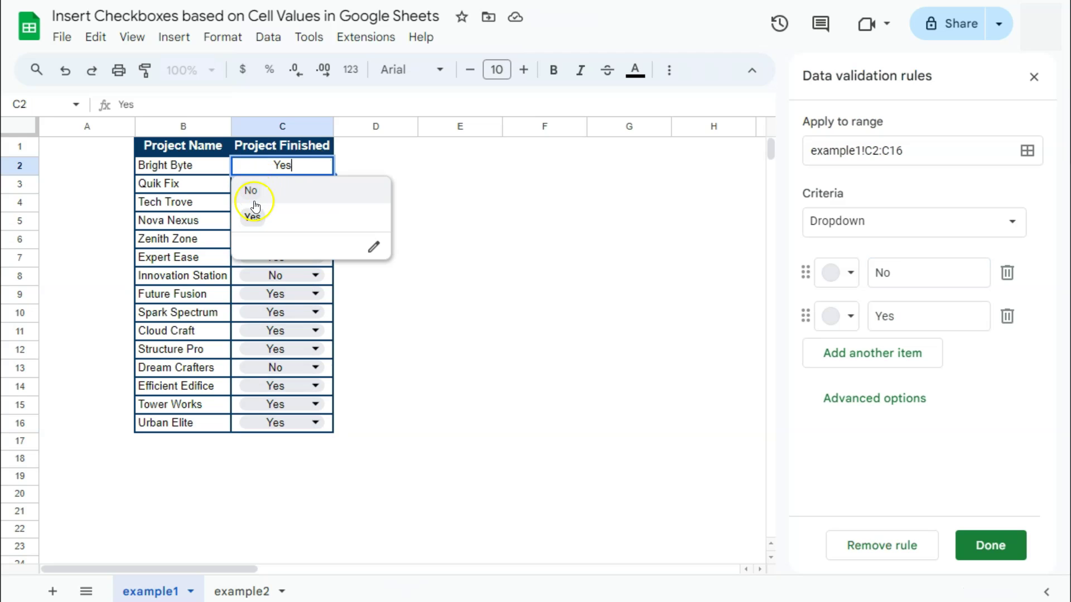
pyautogui.click(255, 202)
pyautogui.click(312, 183)
pyautogui.click(257, 233)
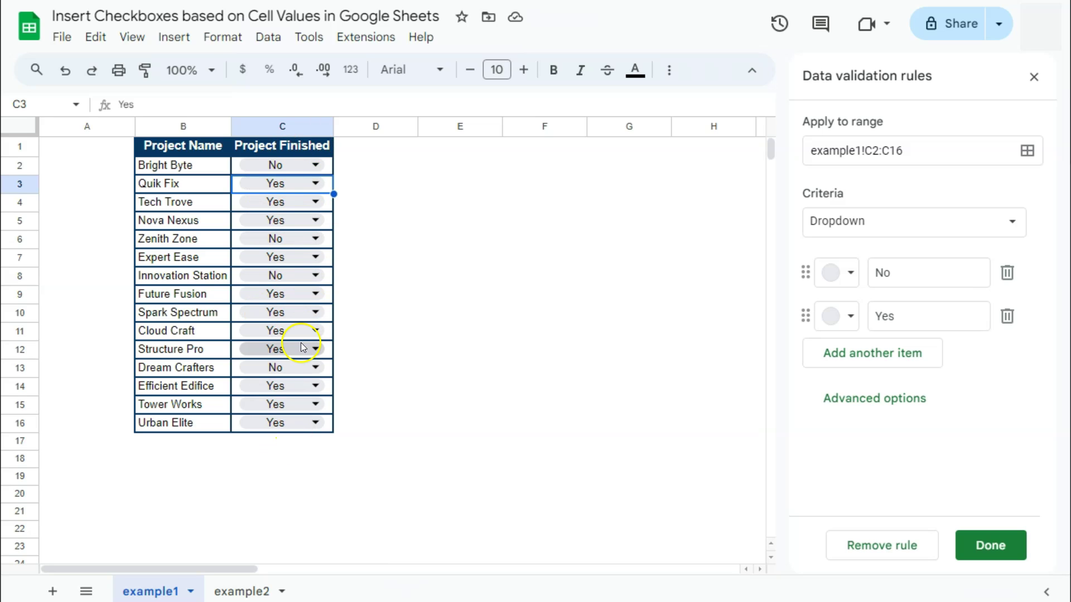
# Step: Change the C2:C16 rule criteria from Dropdown to Checkbox
pyautogui.click(301, 165)
pyautogui.click(368, 166)
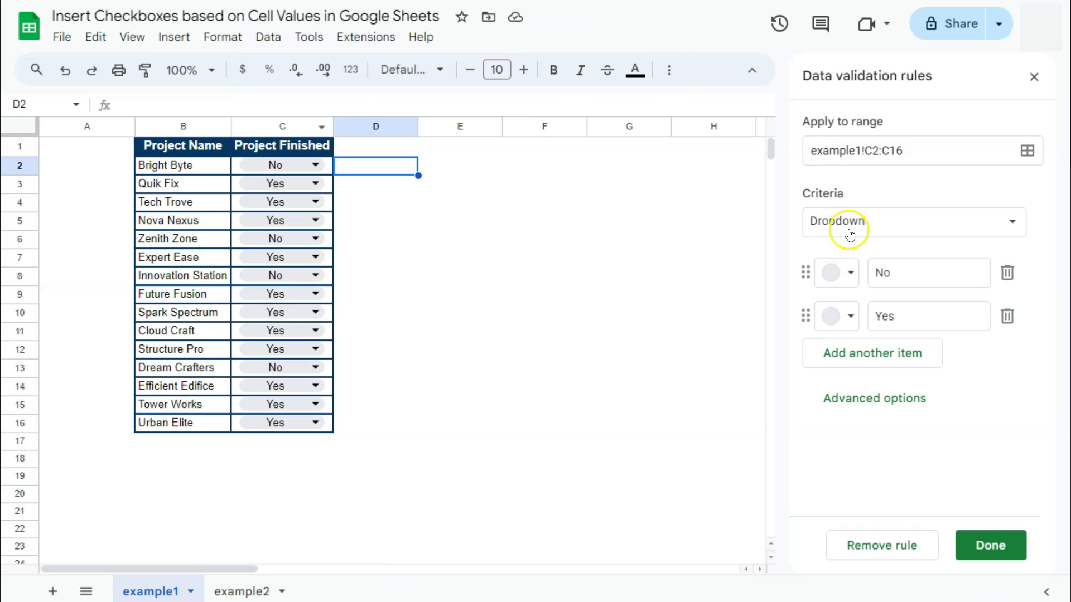
pyautogui.click(848, 223)
pyautogui.scroll(-5, 870, 391)
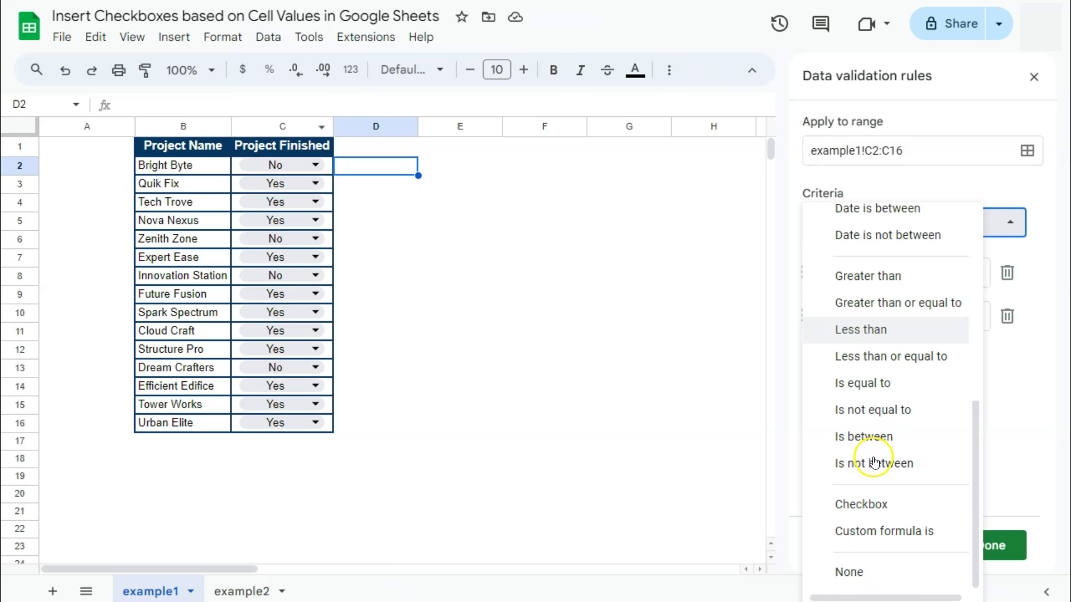
pyautogui.click(854, 506)
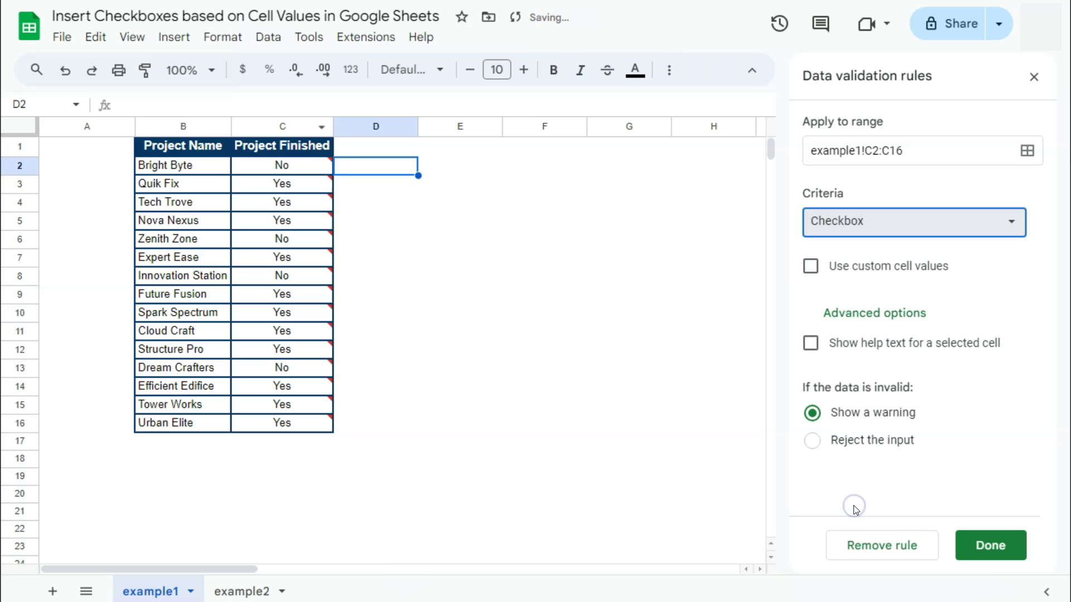
pyautogui.moveTo(330, 165)
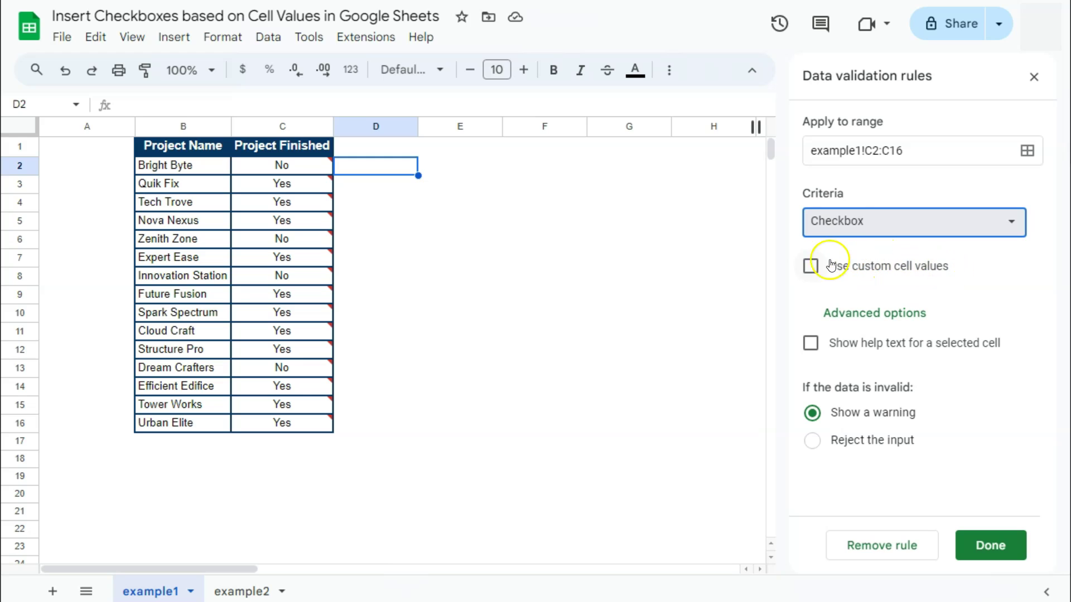
# Step: Turn on custom cell values with Yes as checked and No as unchecked
pyautogui.click(831, 265)
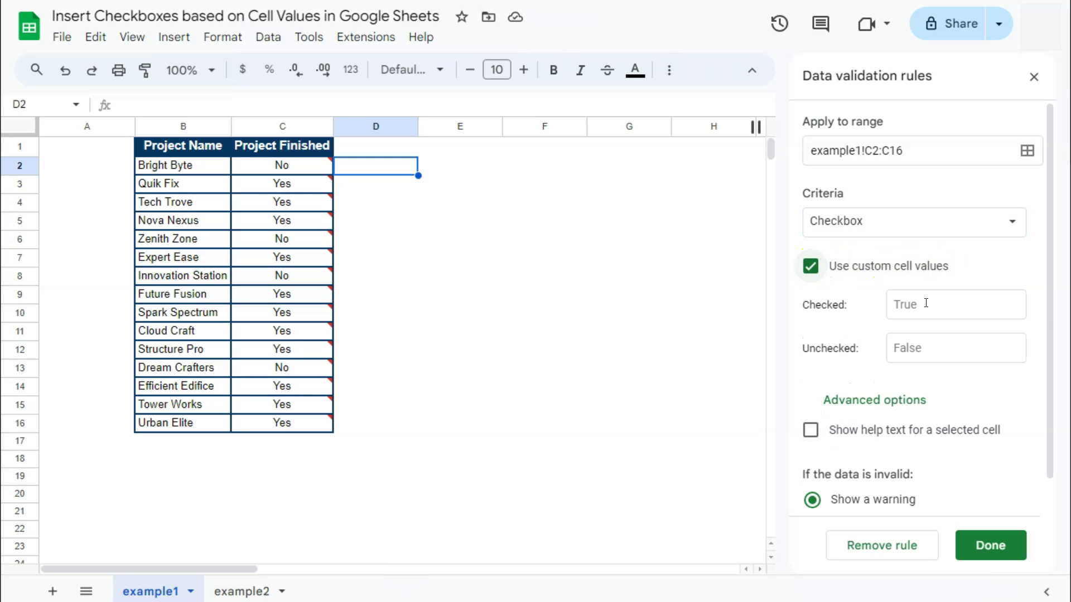
pyautogui.click(939, 298)
pyautogui.click(921, 303)
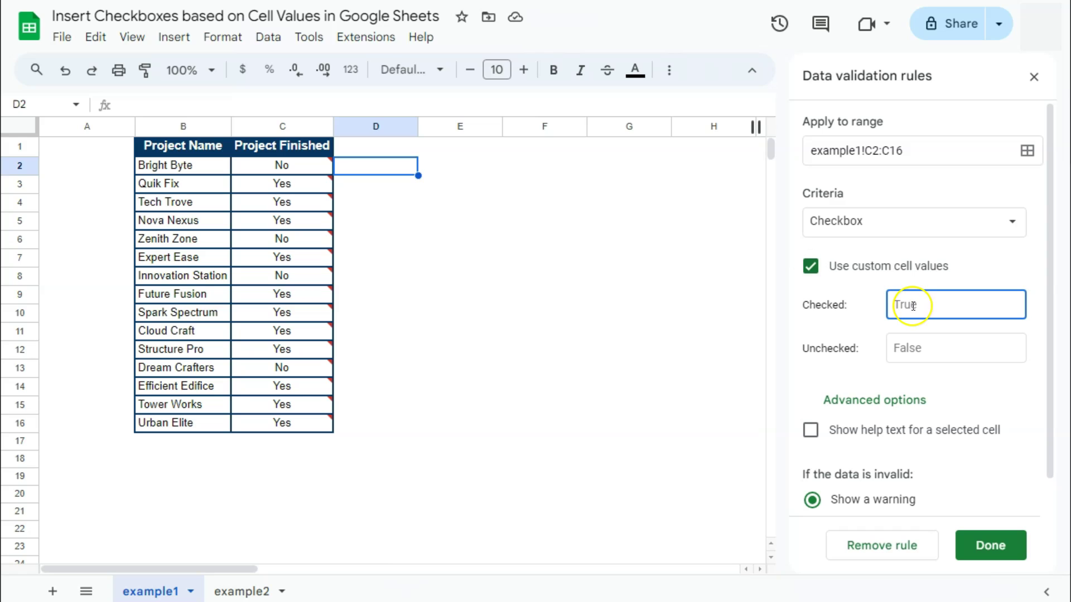
pyautogui.write('Yes')
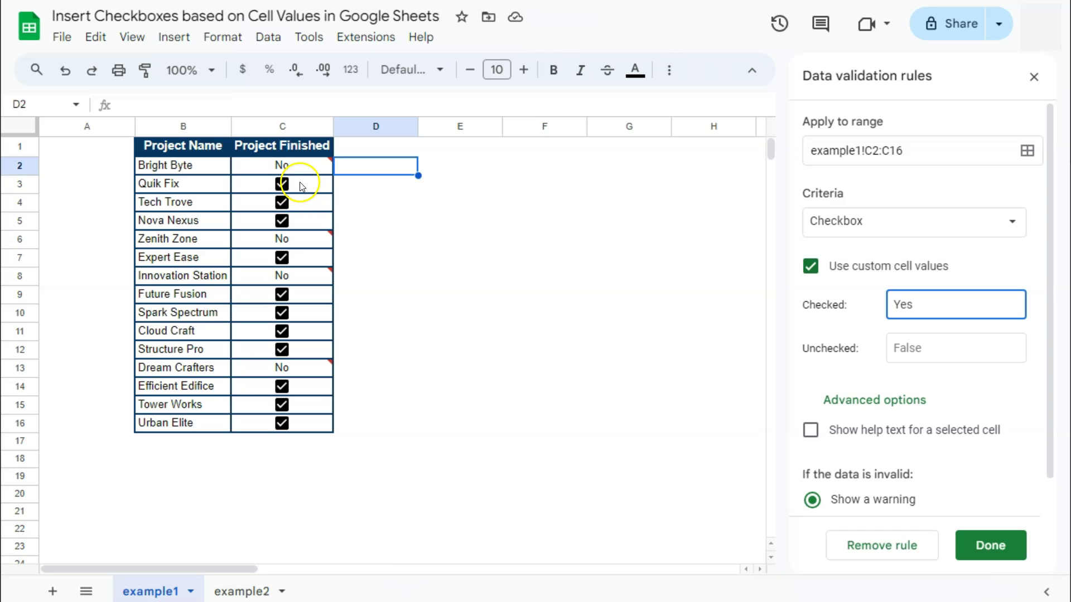
pyautogui.click(910, 350)
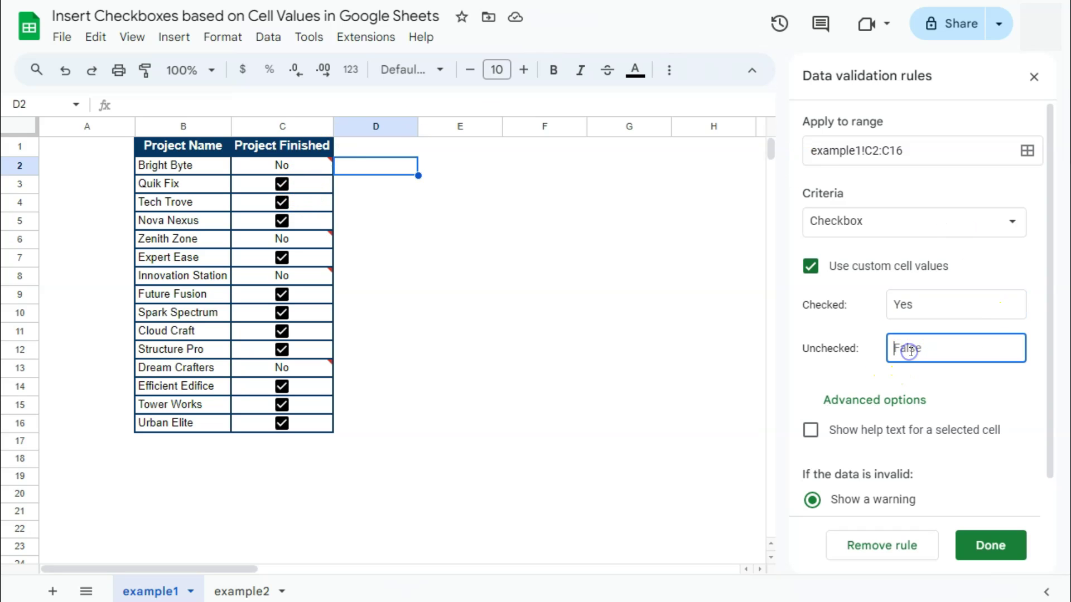
pyautogui.write('No')
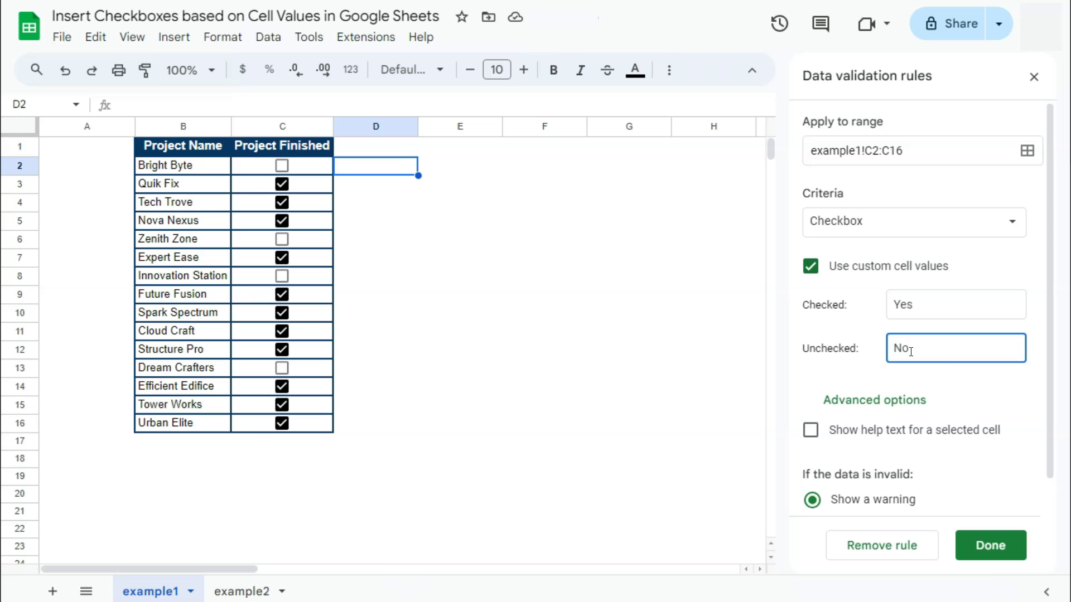
pyautogui.scroll(-1, 886, 385)
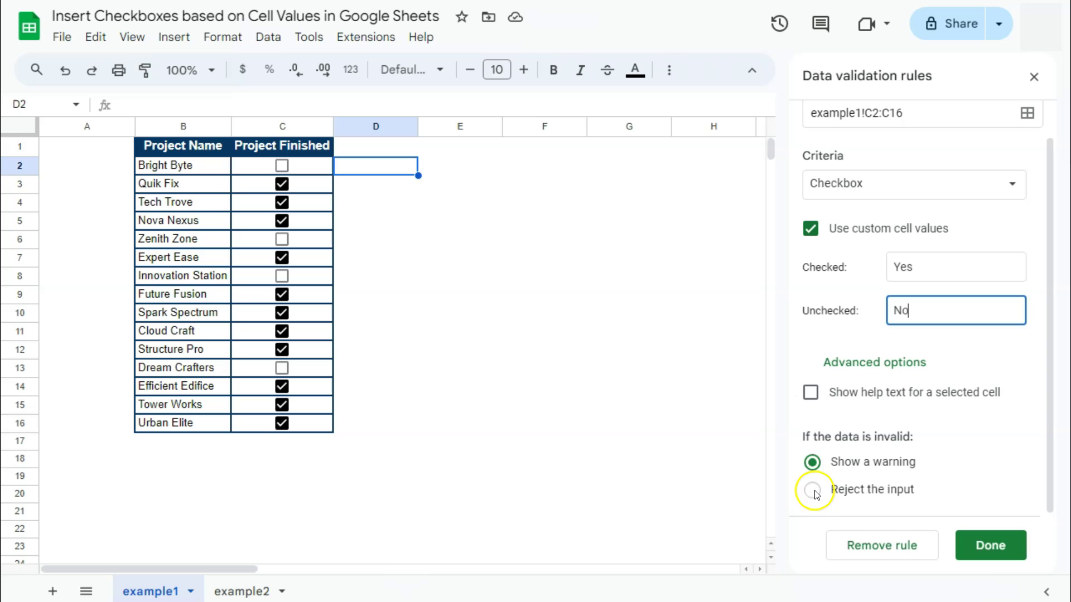
pyautogui.click(850, 494)
pyautogui.click(985, 544)
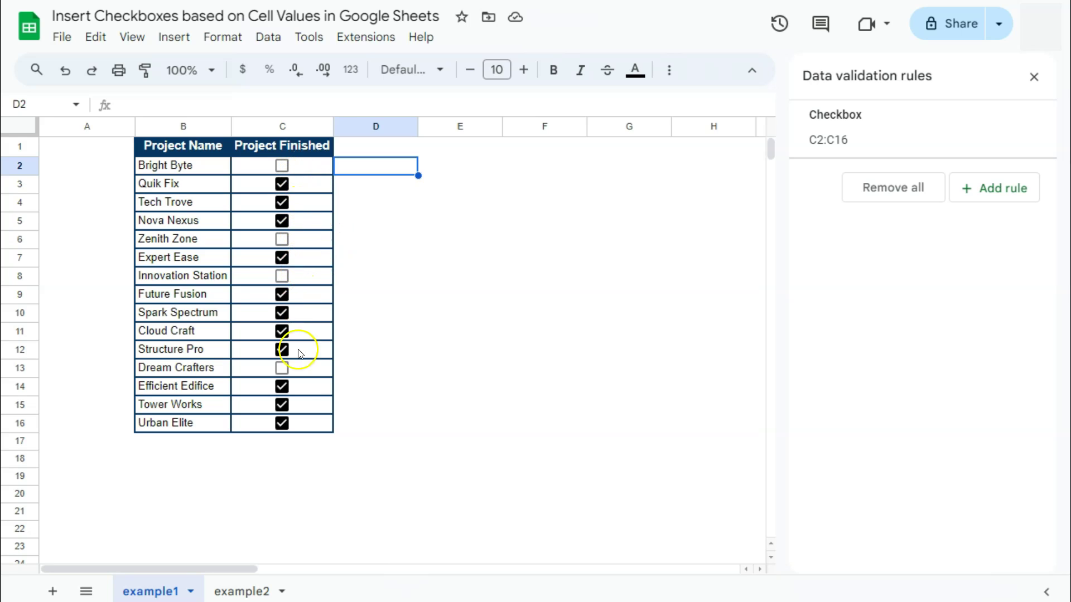
pyautogui.click(282, 167)
pyautogui.click(282, 166)
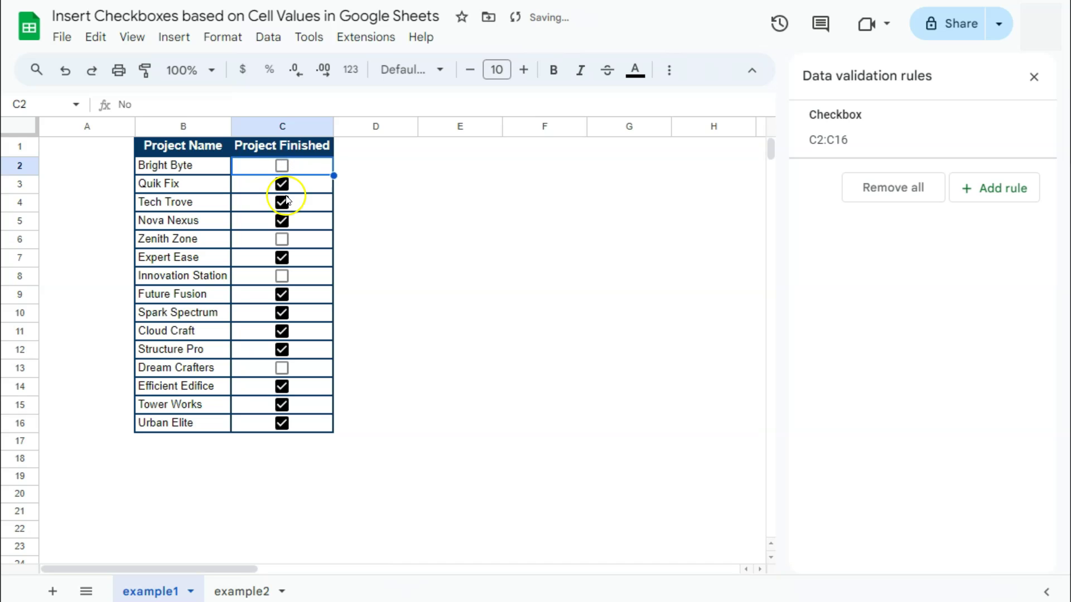
pyautogui.click(281, 184)
pyautogui.click(281, 184)
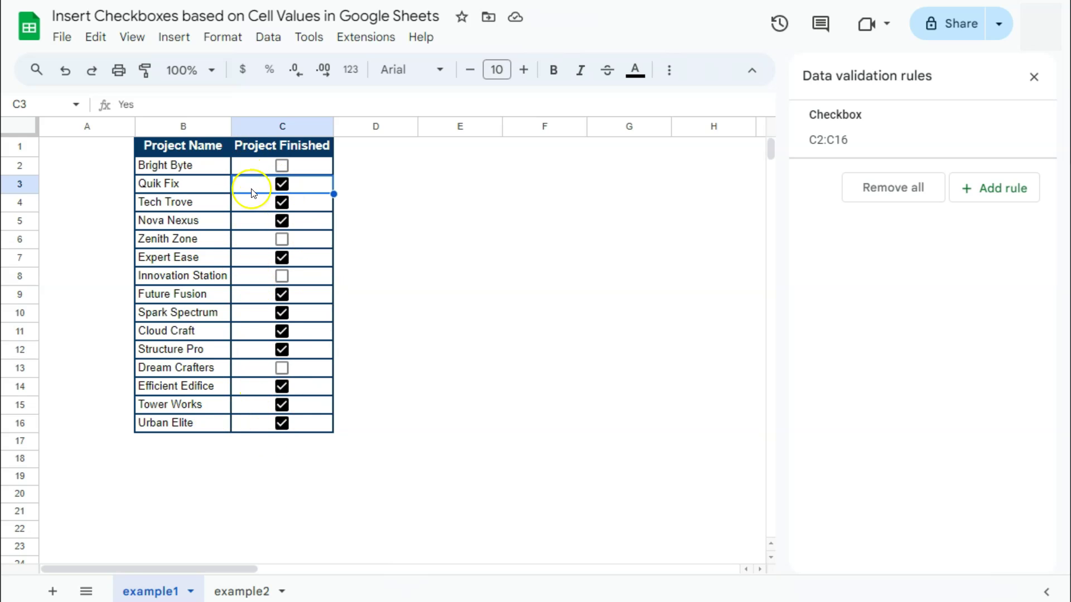
pyautogui.click(282, 167)
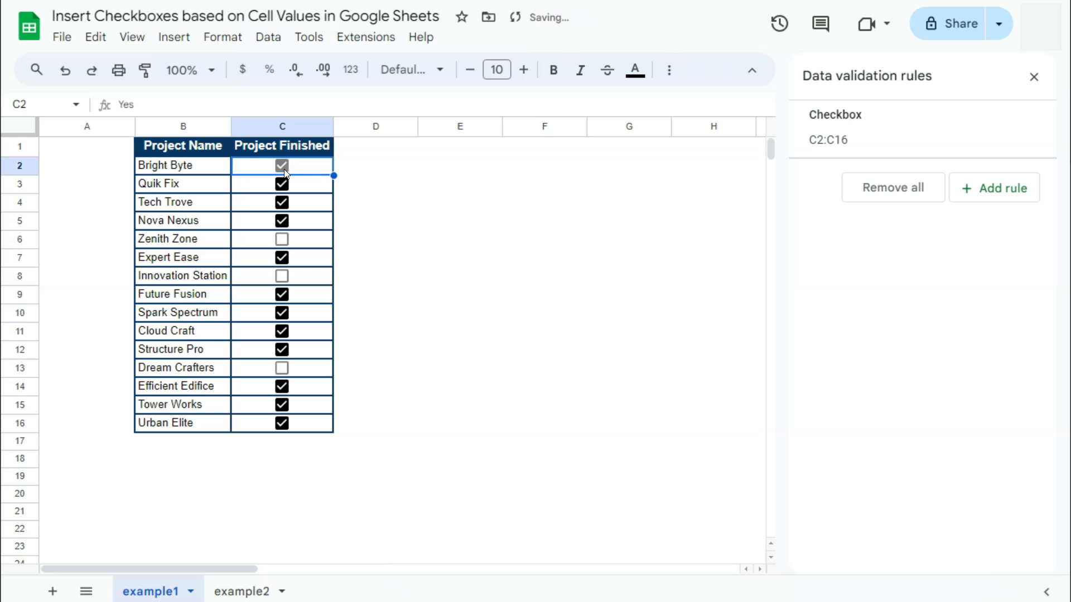
pyautogui.click(284, 170)
# Step: Switch to the example2 sheet with the 1st Grade Attendance table
pyautogui.click(238, 593)
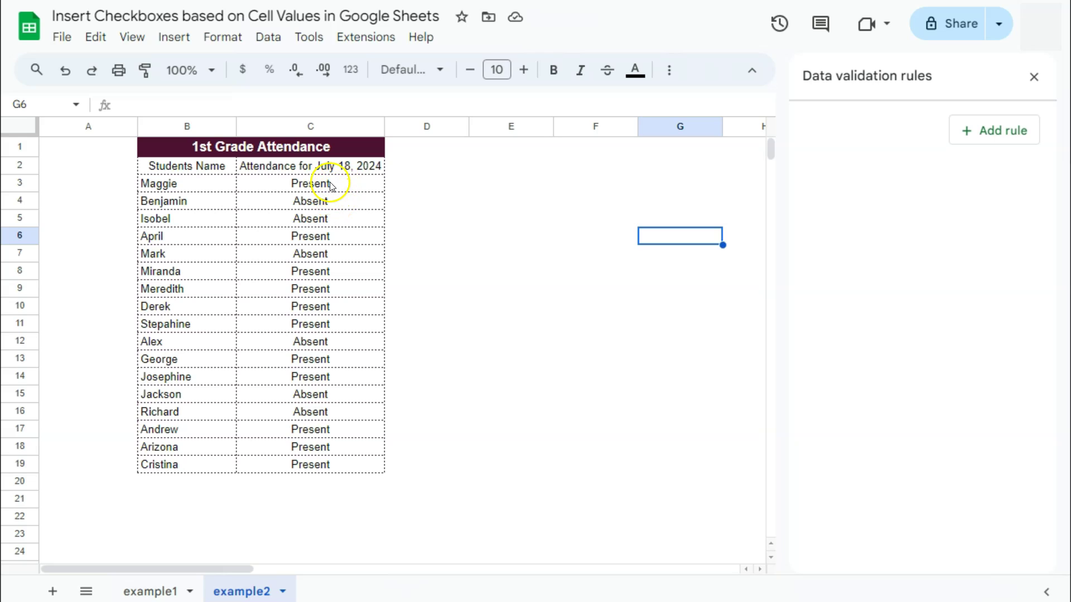
# Step: Select attendance cells C3:C19 and add a new validation rule, opening its criteria list
pyautogui.moveTo(337, 184); pyautogui.dragTo(342, 470)
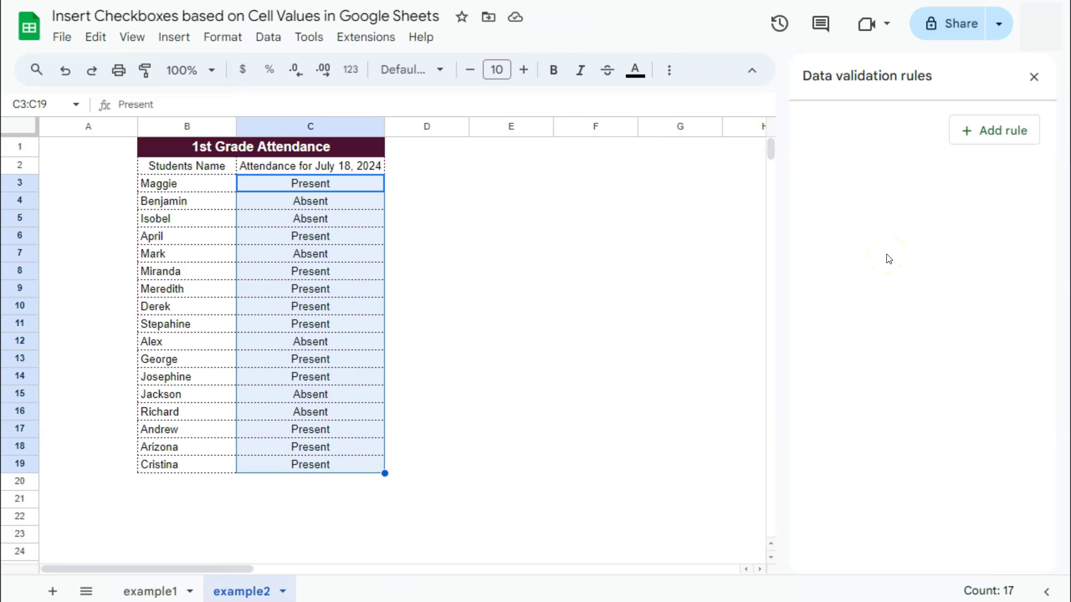
pyautogui.click(974, 126)
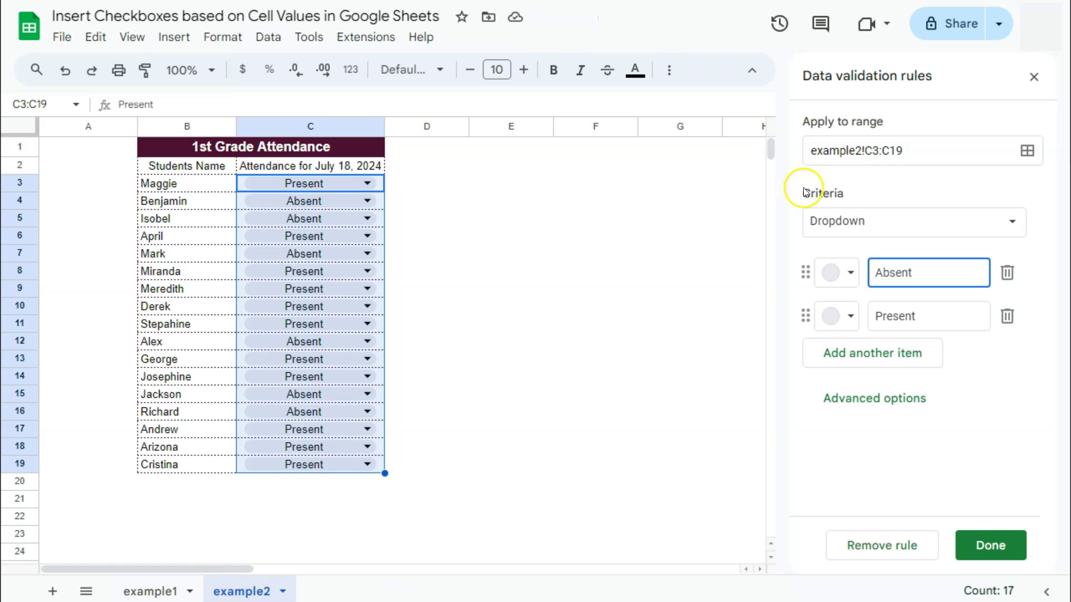
pyautogui.click(831, 220)
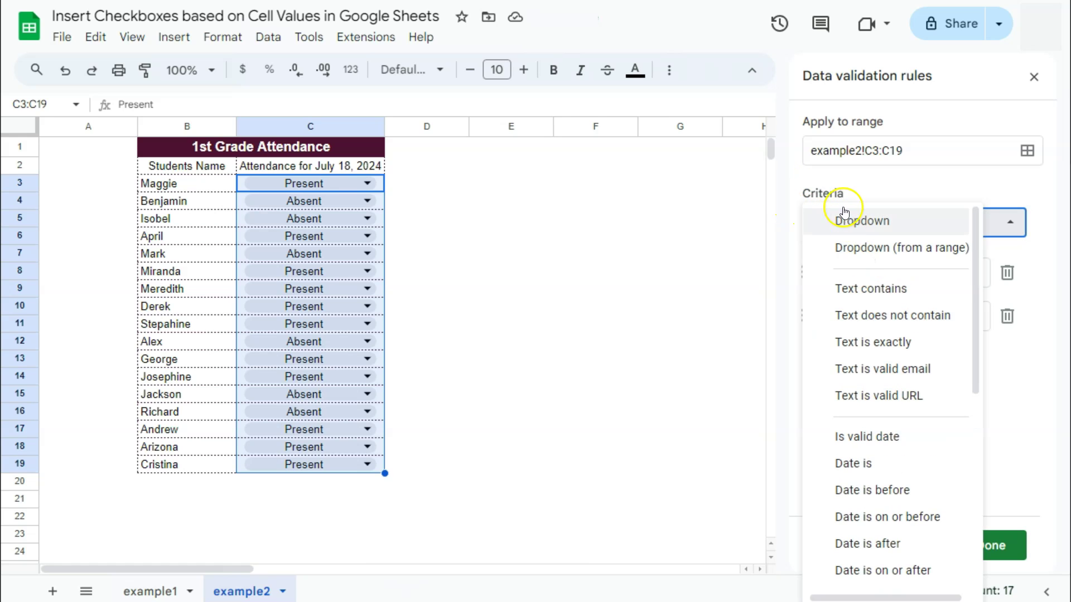
# Step: Make C3:C19 a checkbox rule storing Present when ticked and Absent when unticked
pyautogui.scroll(-5, 880, 504)
pyautogui.click(880, 504)
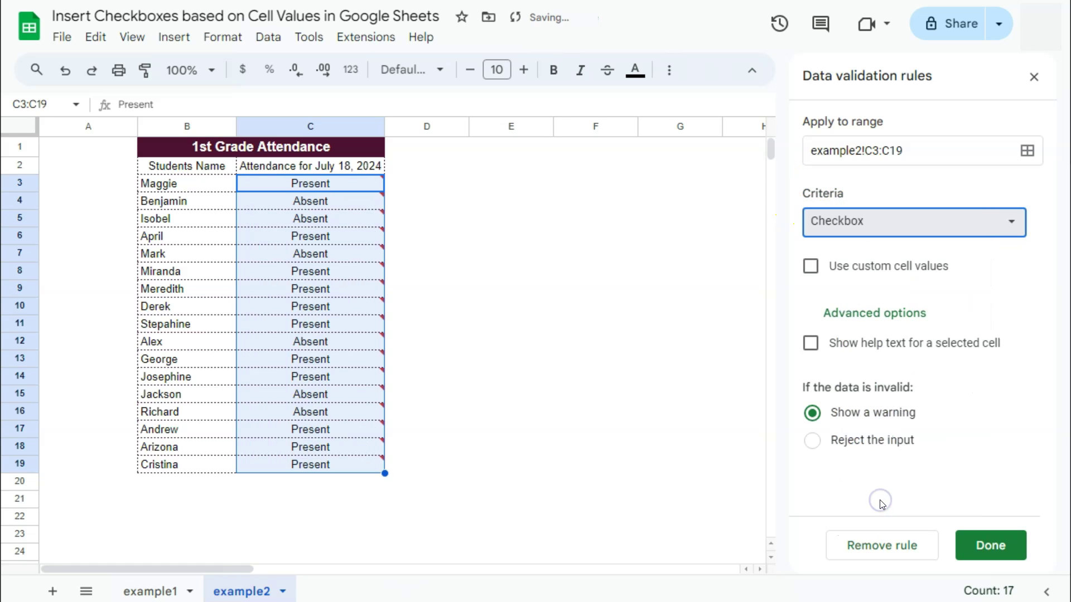
pyautogui.click(812, 269)
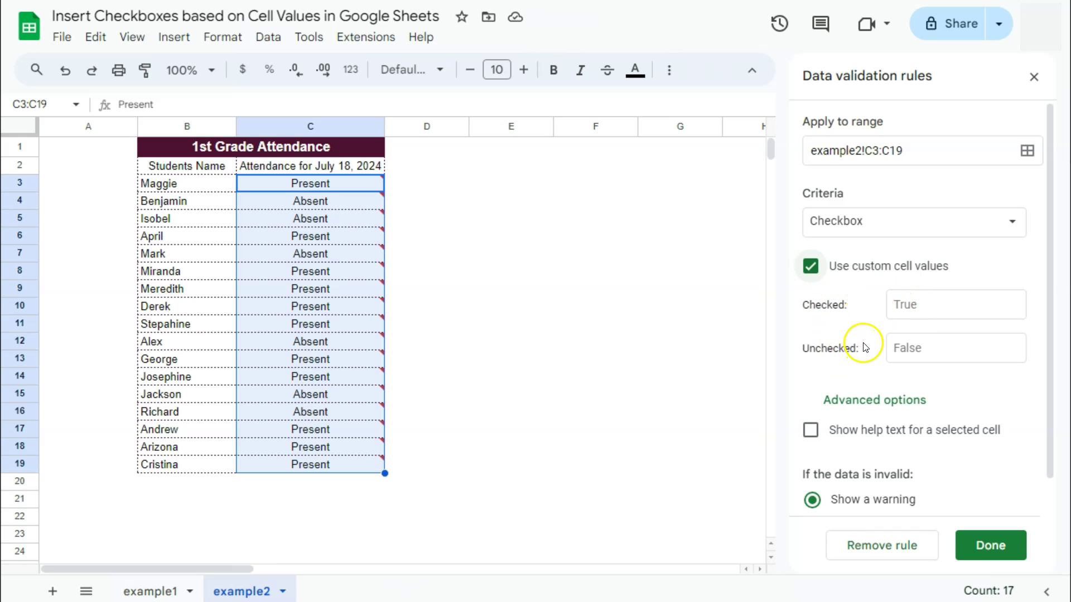
pyautogui.click(899, 312)
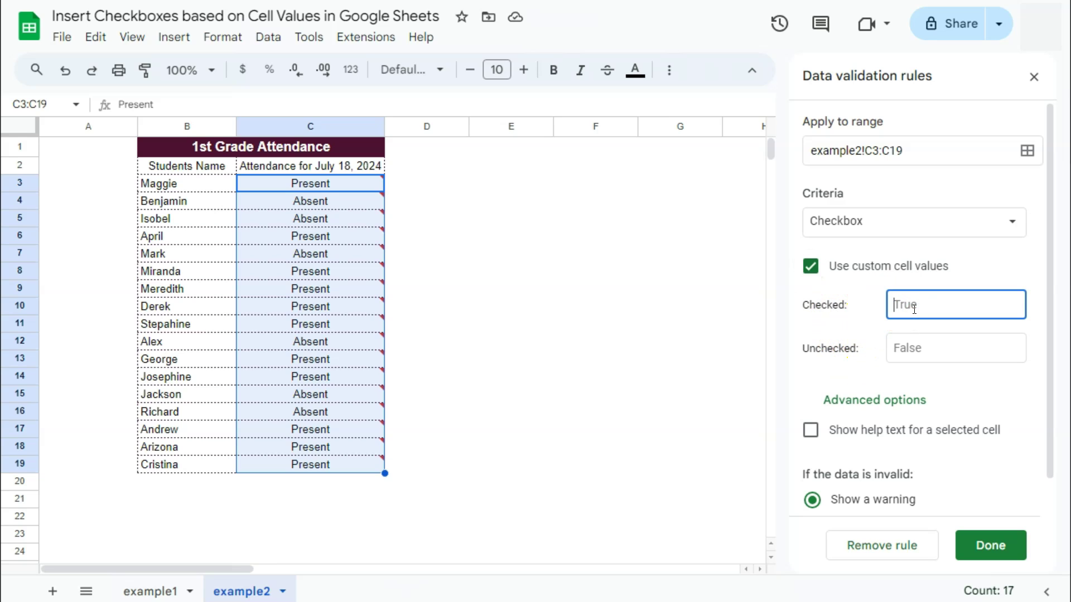
pyautogui.click(989, 307)
pyautogui.write('Present')
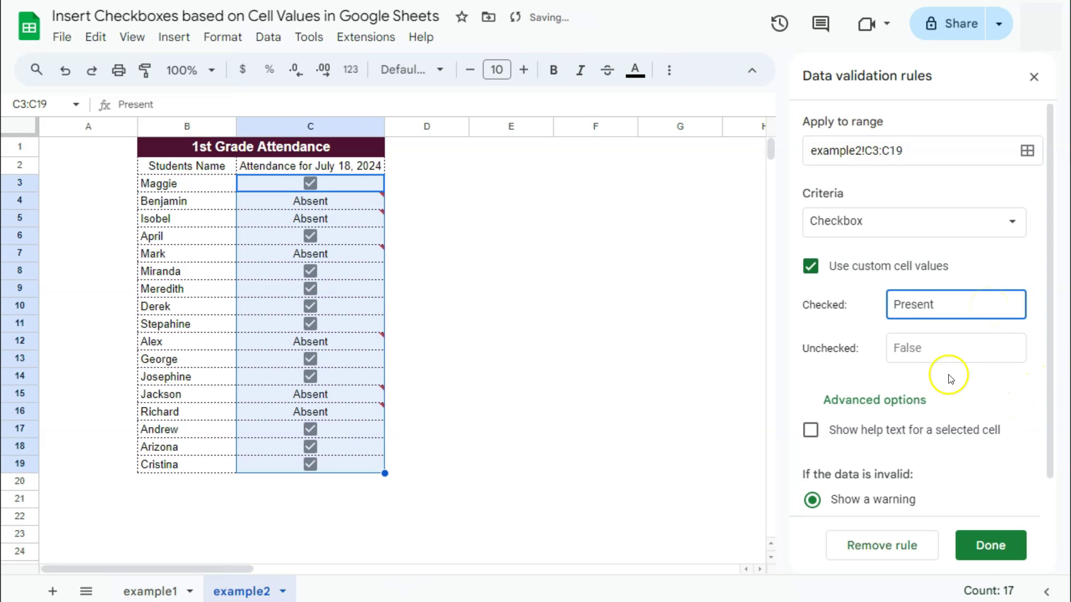
pyautogui.click(928, 349)
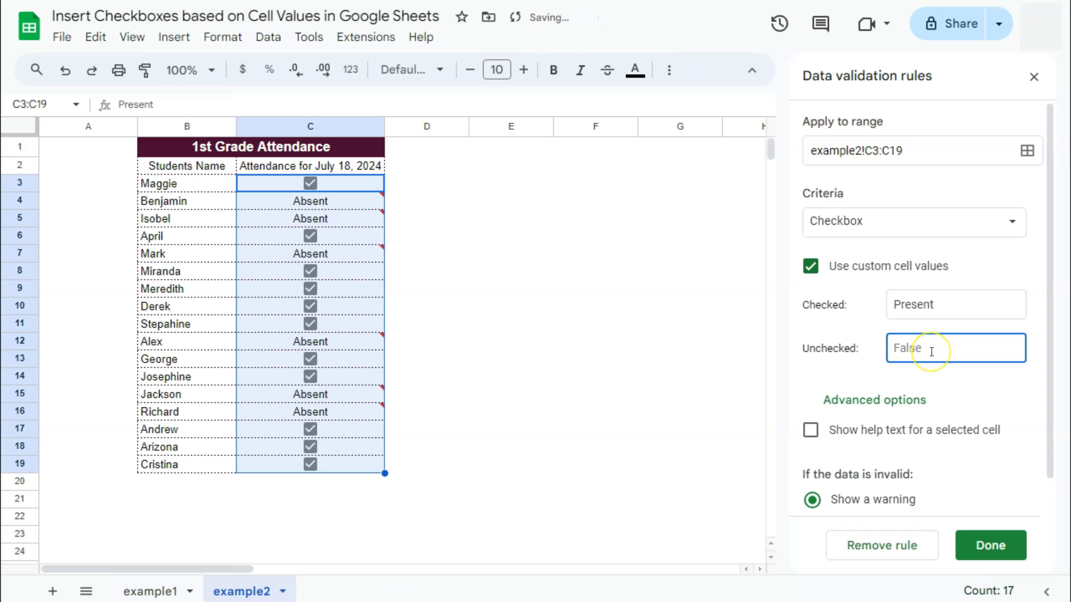
pyautogui.write('Absent')
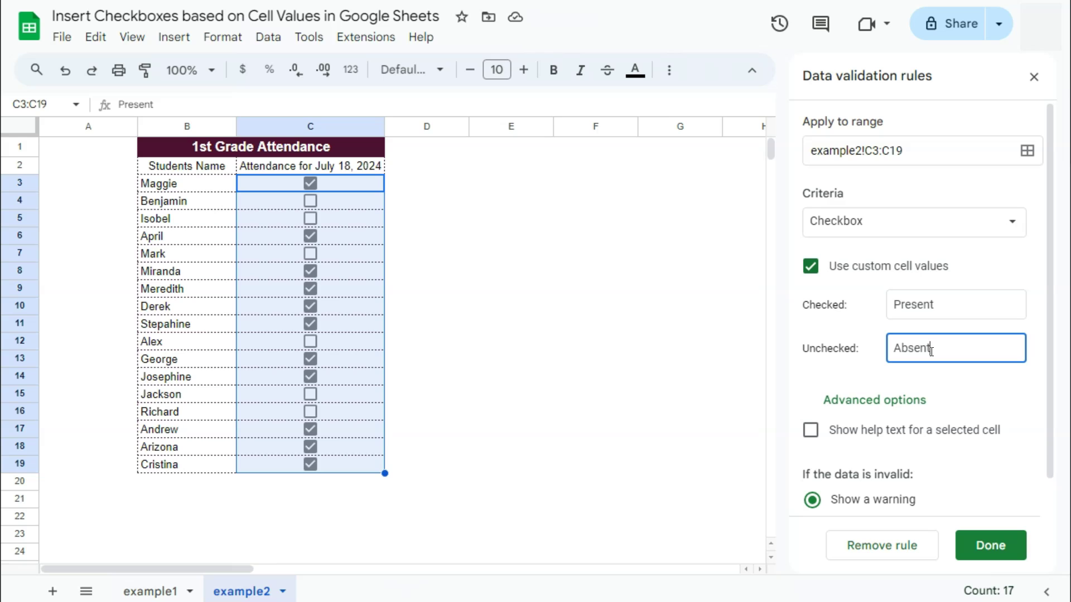
# Step: Set the attendance checkbox rule to reject invalid input, save it, and close the validation panel
pyautogui.scroll(-1, 870, 418)
pyautogui.click(813, 491)
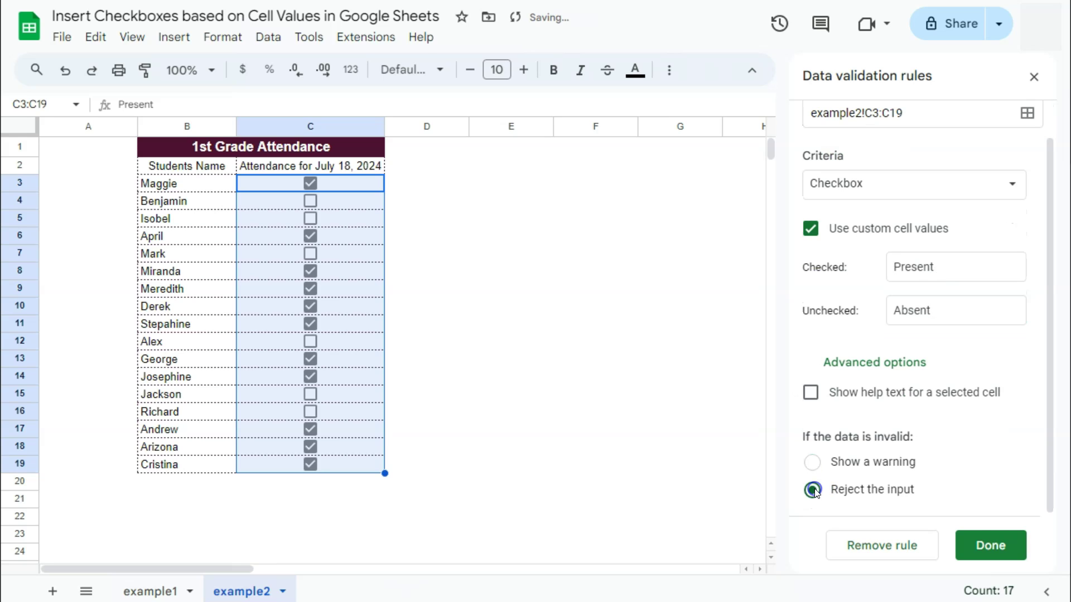
pyautogui.click(986, 553)
pyautogui.click(535, 320)
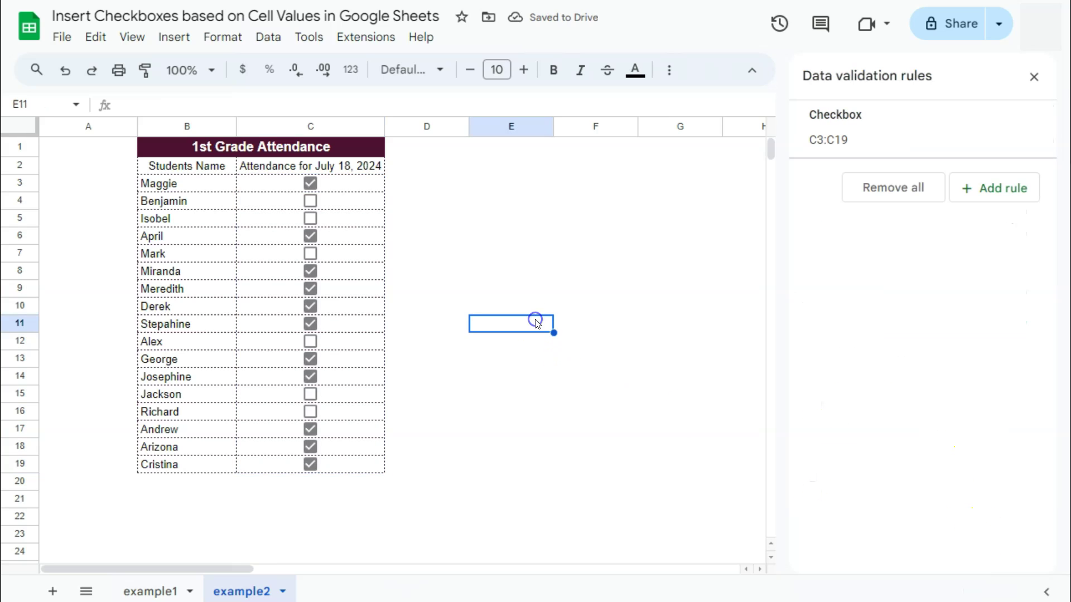
pyautogui.click(1033, 77)
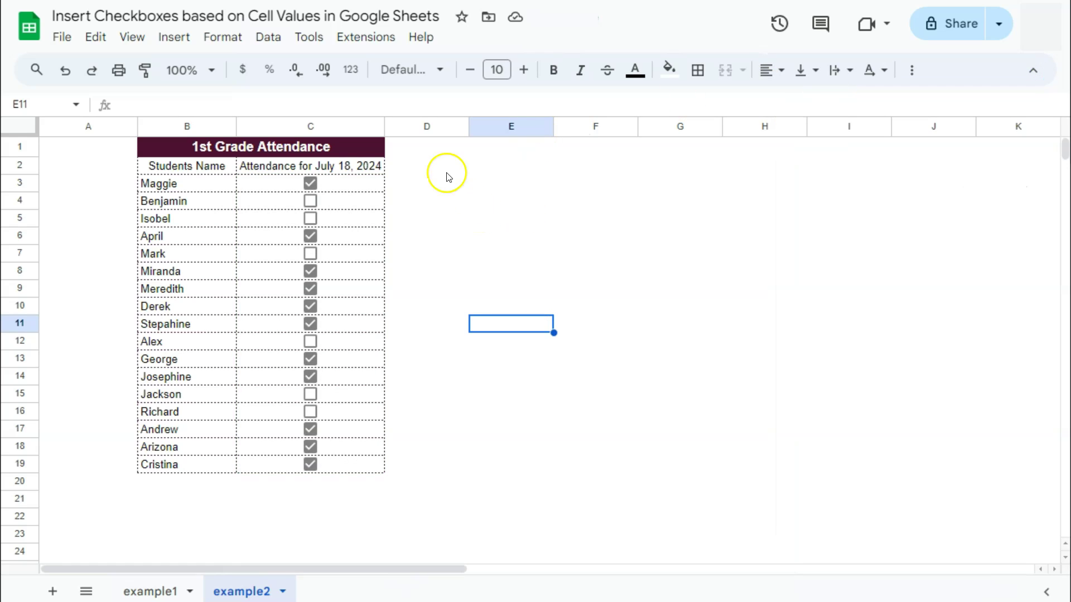
# Step: Flip to example1, then return to the example2 attendance checkboxes
pyautogui.click(154, 592)
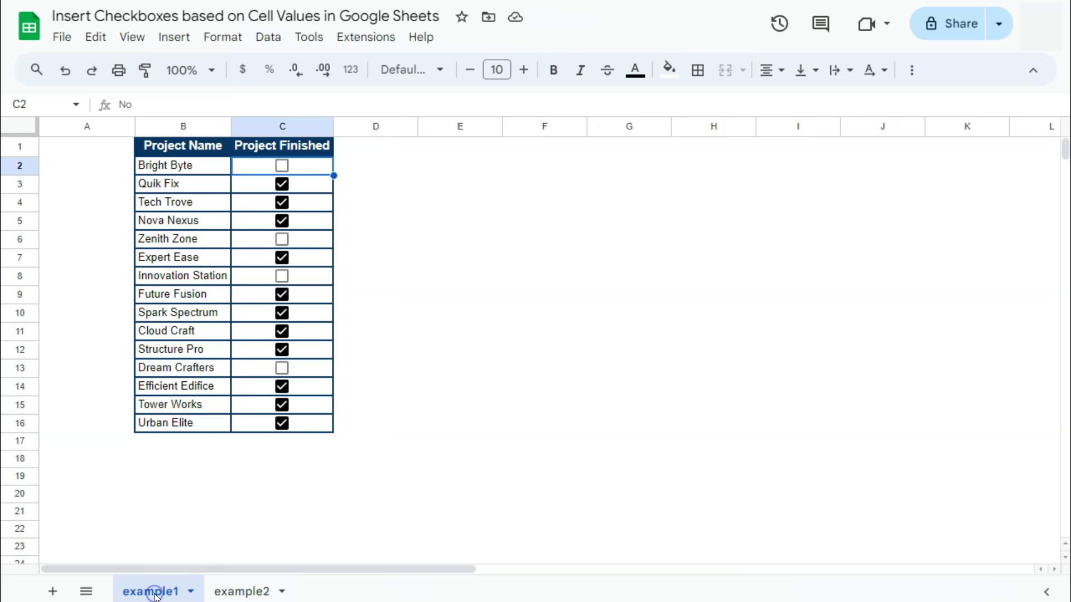
pyautogui.click(220, 589)
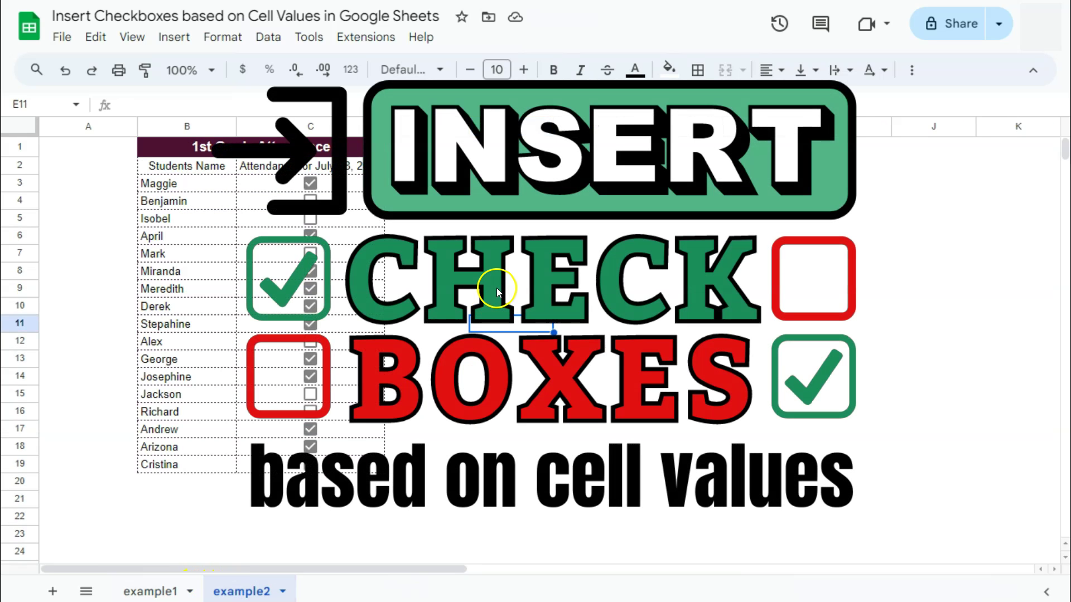